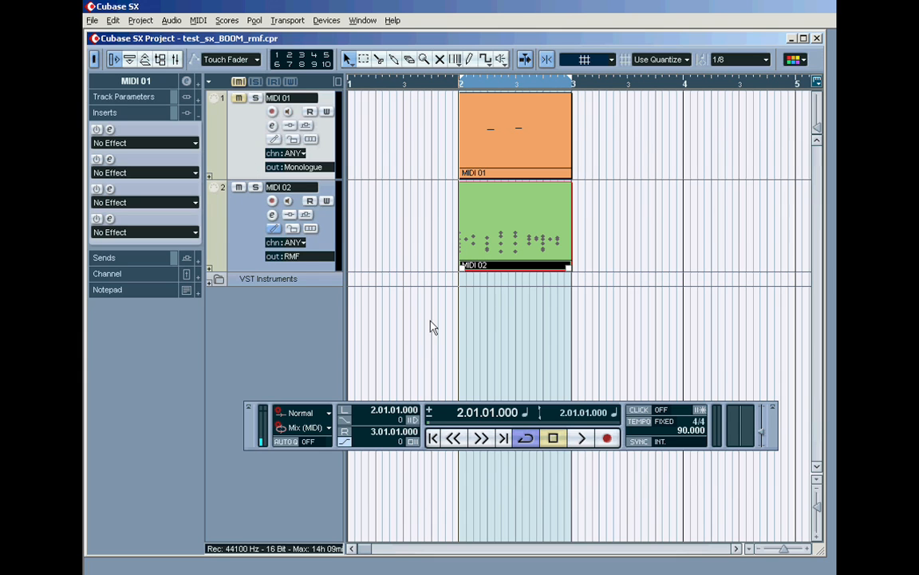
- Remove the Wave!13 instrument from slot 4 of the VST Instruments rack
mouse_move(337, 409)
mouse_down()
mouse_move(346, 402)
mouse_move(328, 420)
mouse_move(341, 403)
mouse_up()
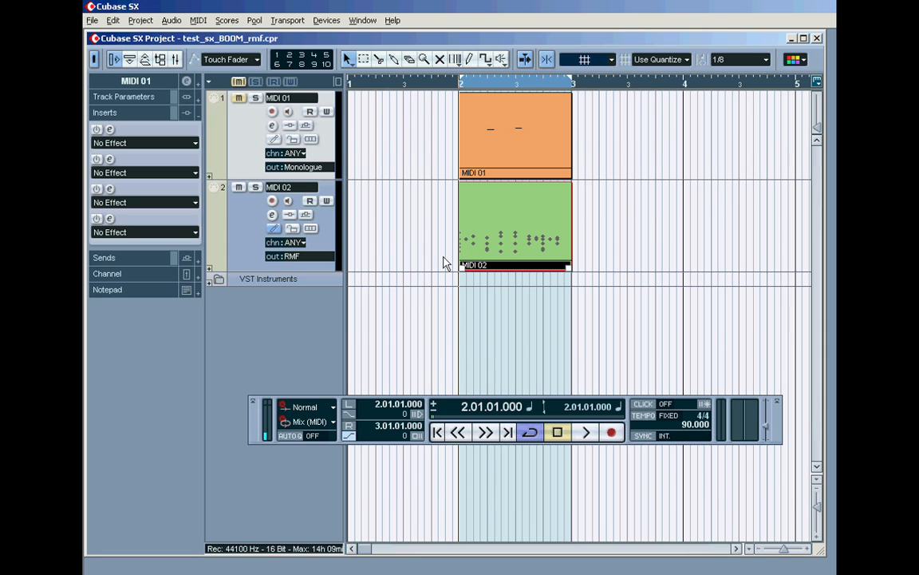
click(514, 140)
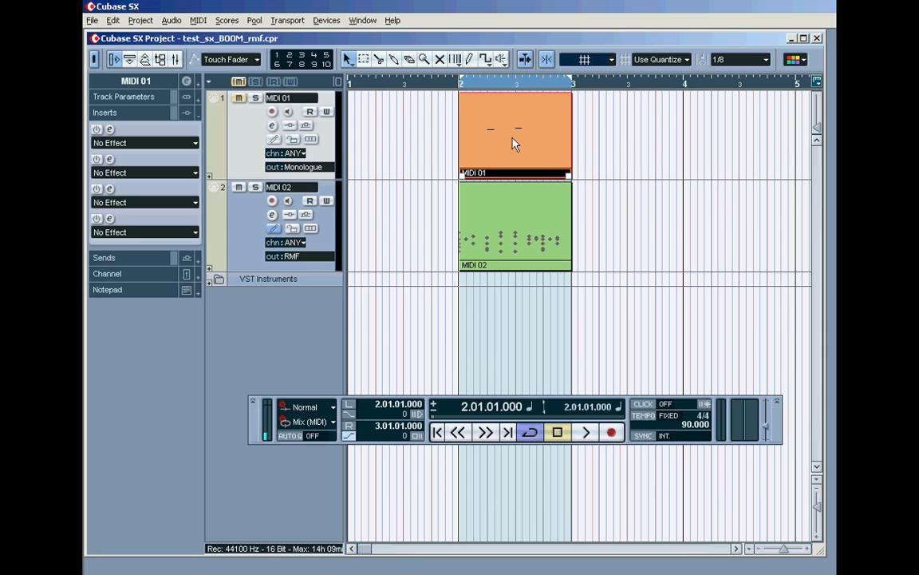
click(327, 20)
click(345, 133)
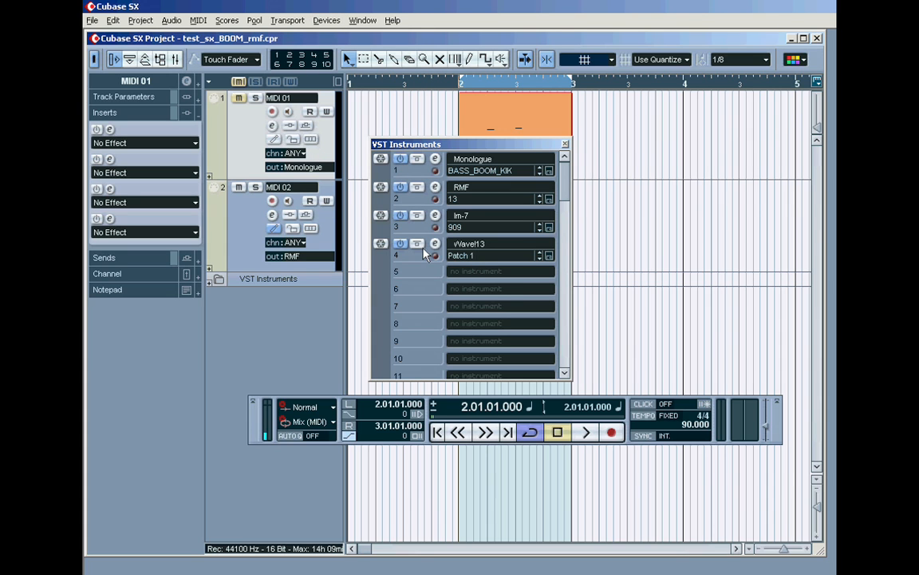
click(474, 250)
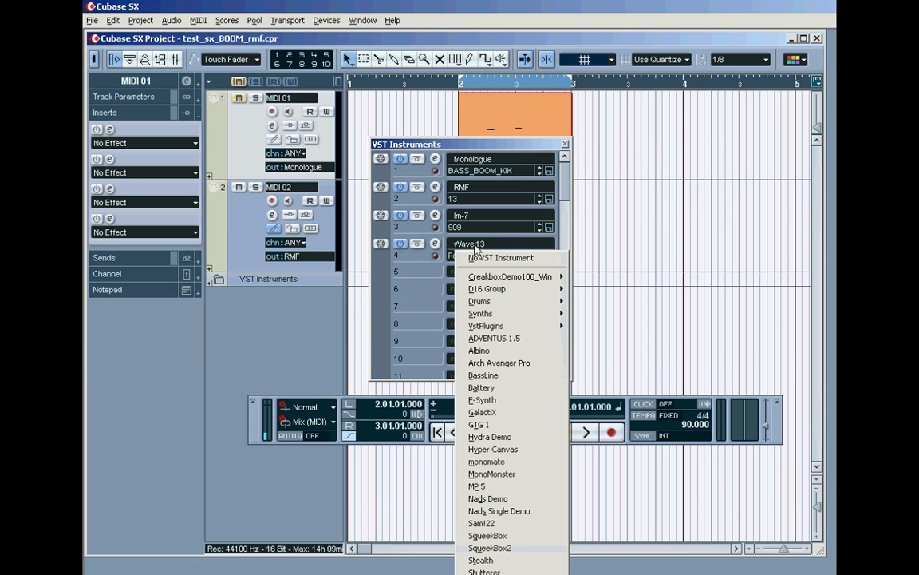
click(491, 259)
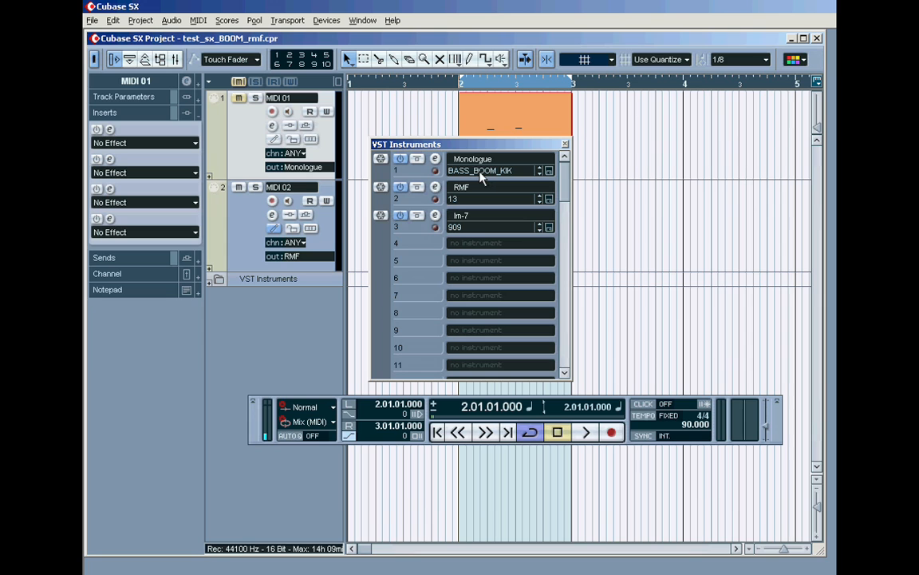
- Play back the looped bar briefly and stop it
drag(480, 150, 522, 162)
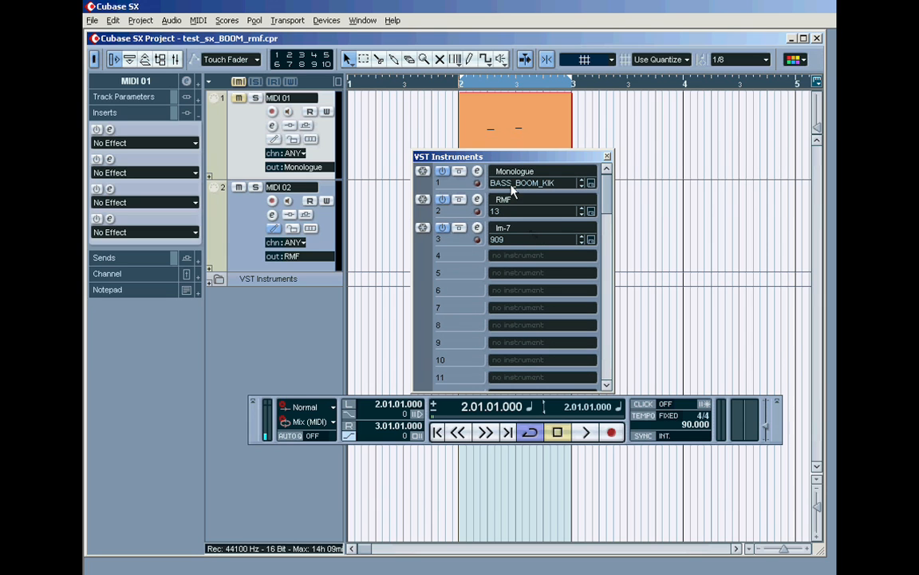
click(586, 433)
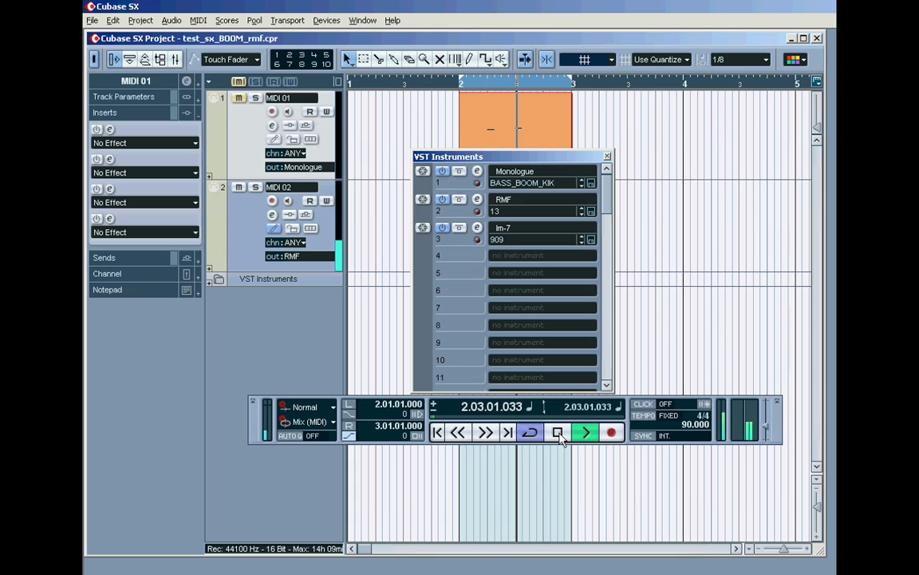
click(559, 433)
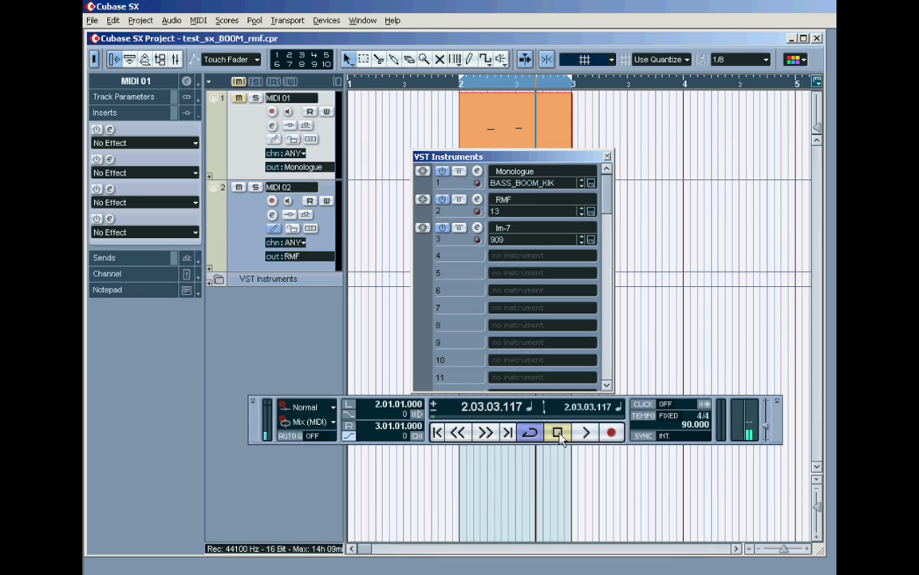
- Replace Monologue in VST instrument slot 1 with the a1 synth and reposition its editor window
click(517, 173)
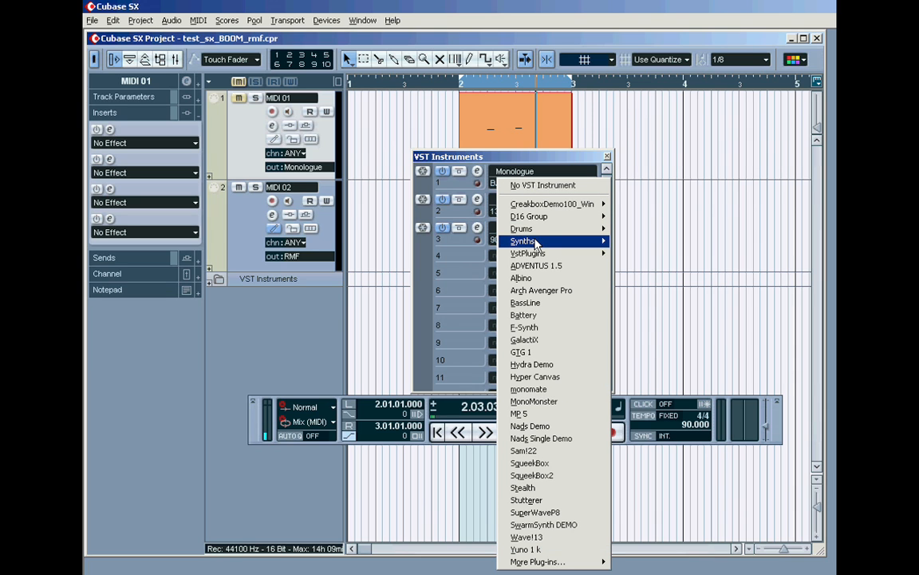
mouse_move(523, 241)
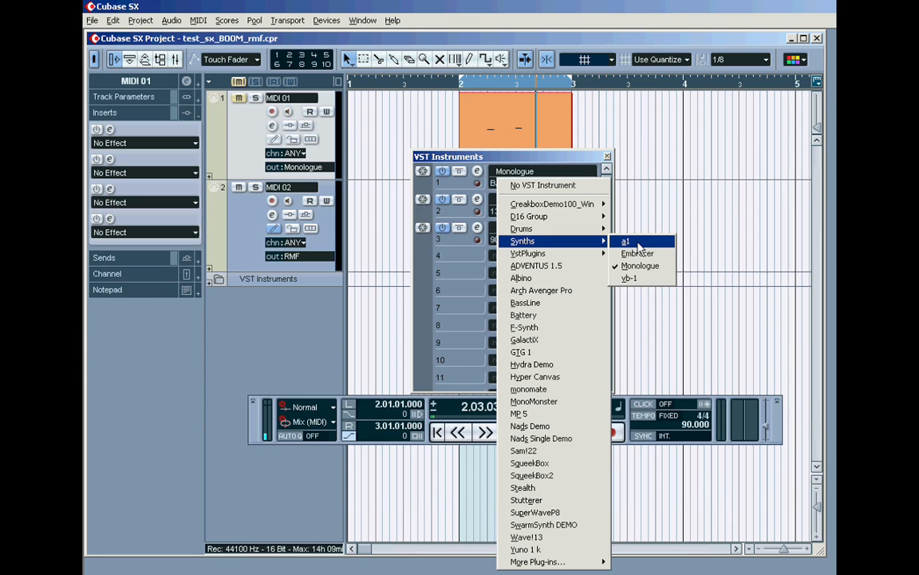
click(631, 242)
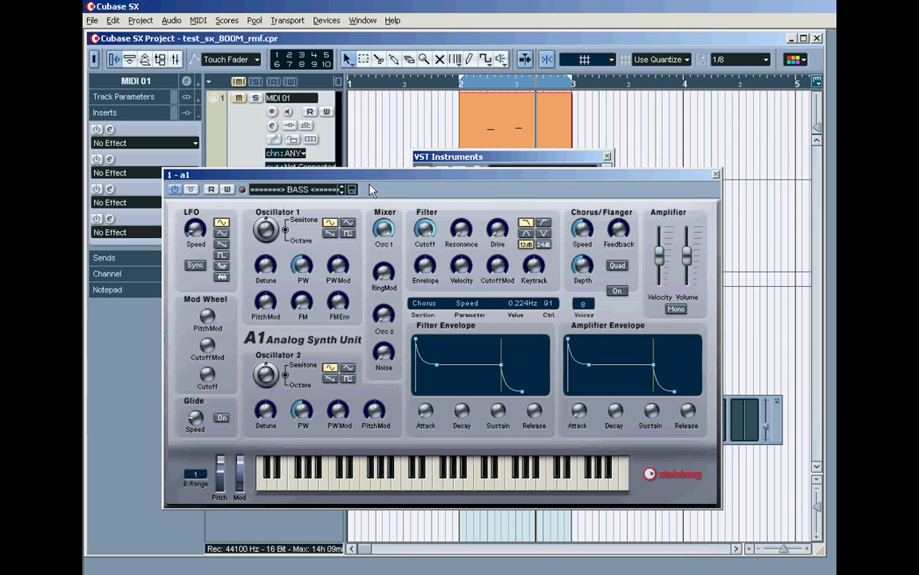
right_click(651, 189)
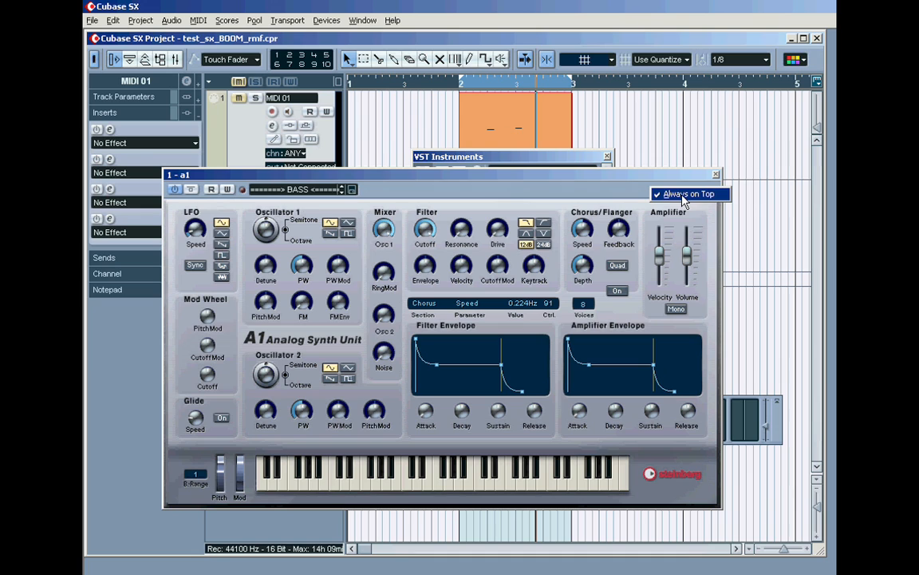
click(684, 177)
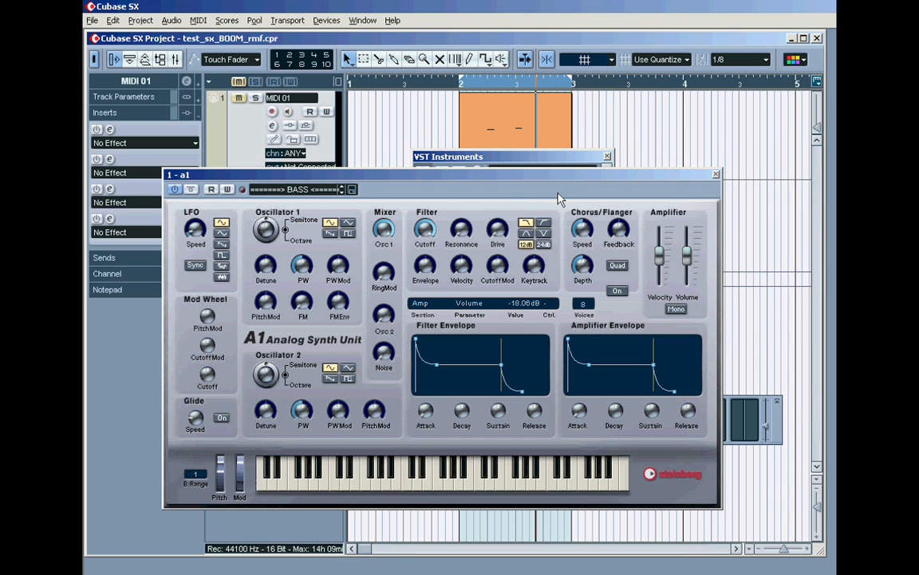
drag(550, 178, 578, 190)
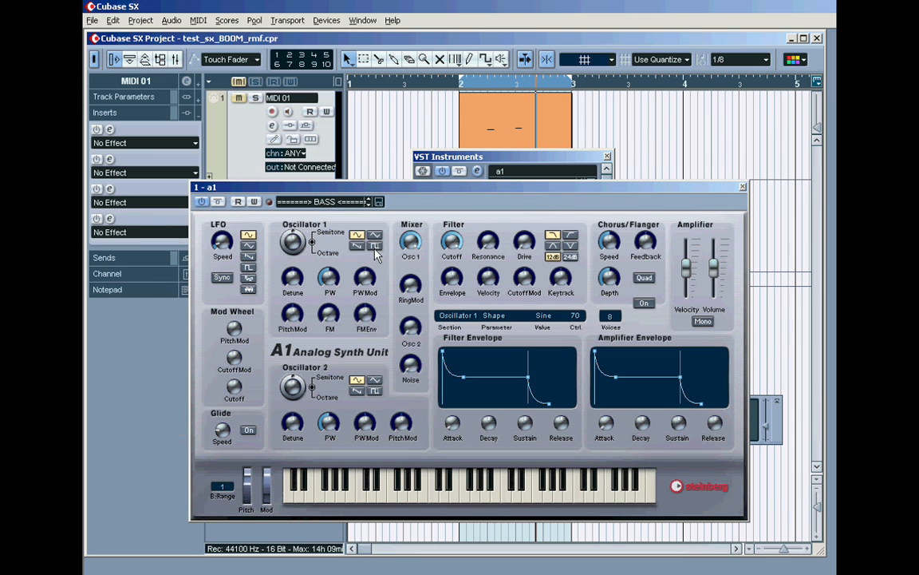
- Load the Nice'n'Fine JH lead preset into the a1 synth and audition a note on its keyboard
click(339, 204)
scroll(447, 418, down, 8)
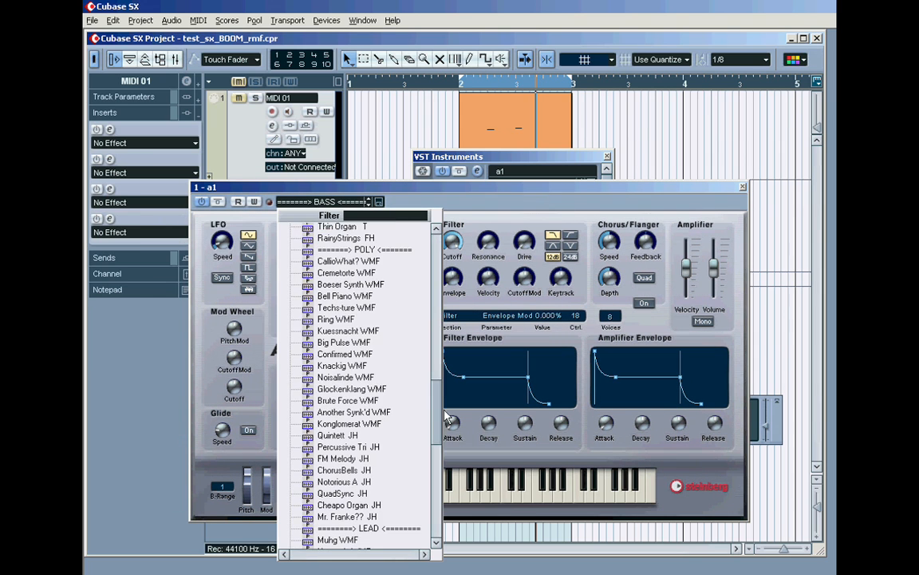
scroll(447, 418, down, 14)
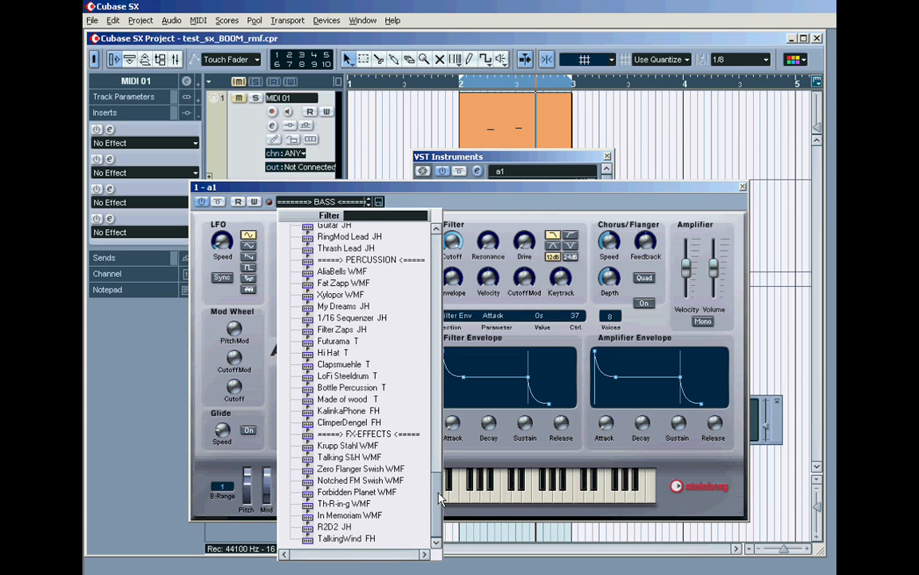
scroll(394, 399, up, 7)
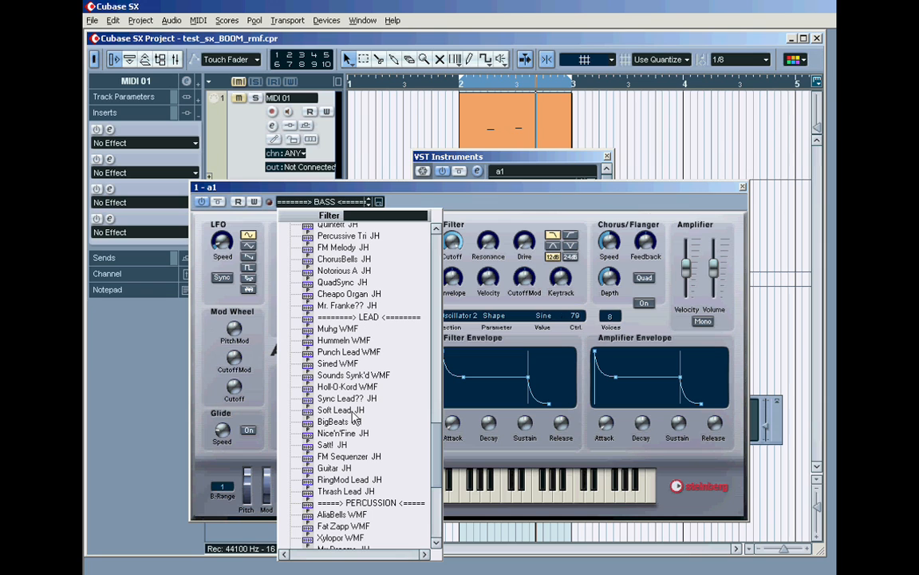
click(341, 432)
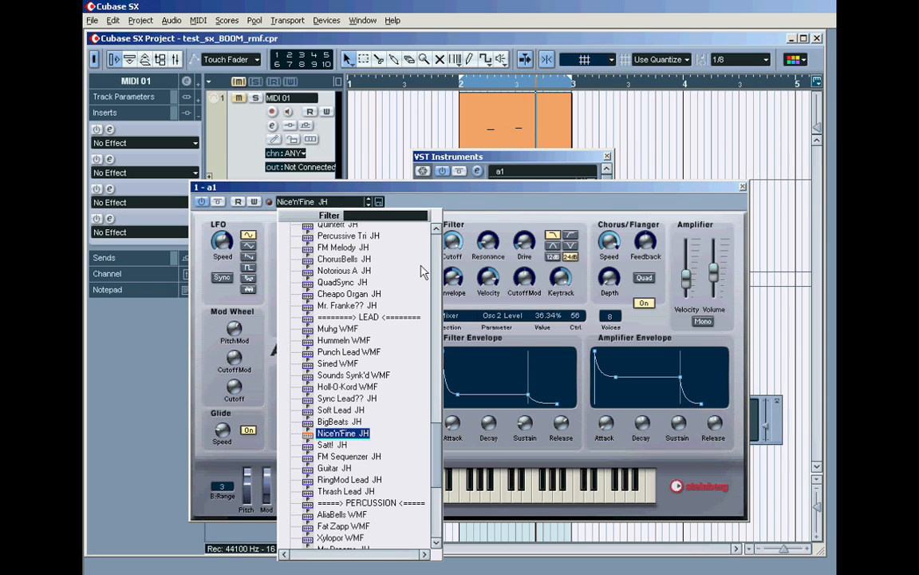
click(485, 201)
click(454, 494)
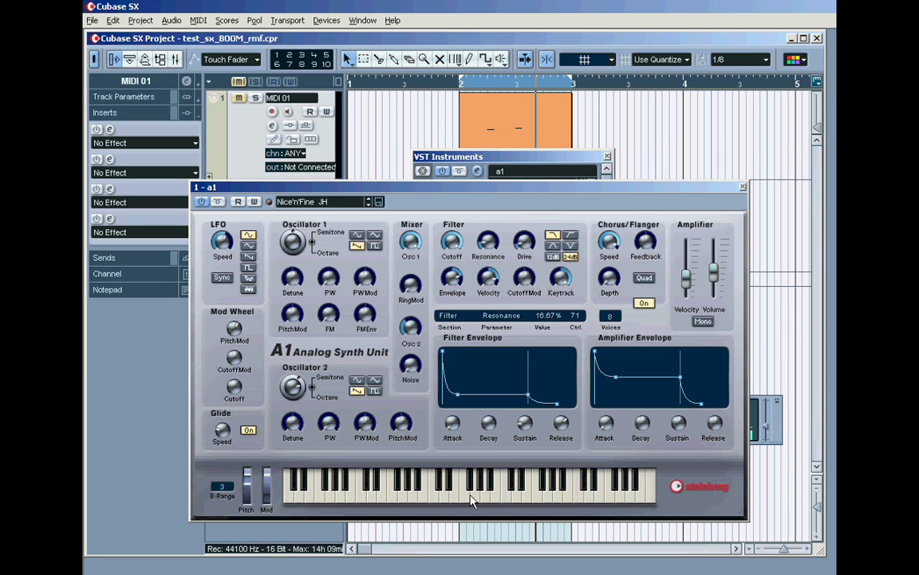
- Close the a1 editor and the VST Instruments rack to clear the project window
click(742, 188)
drag(568, 166, 714, 132)
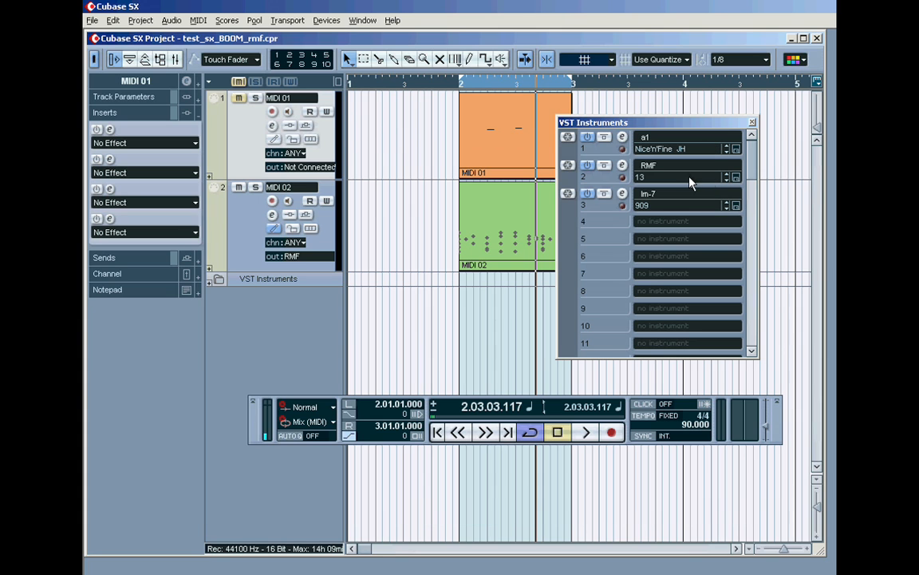
click(752, 122)
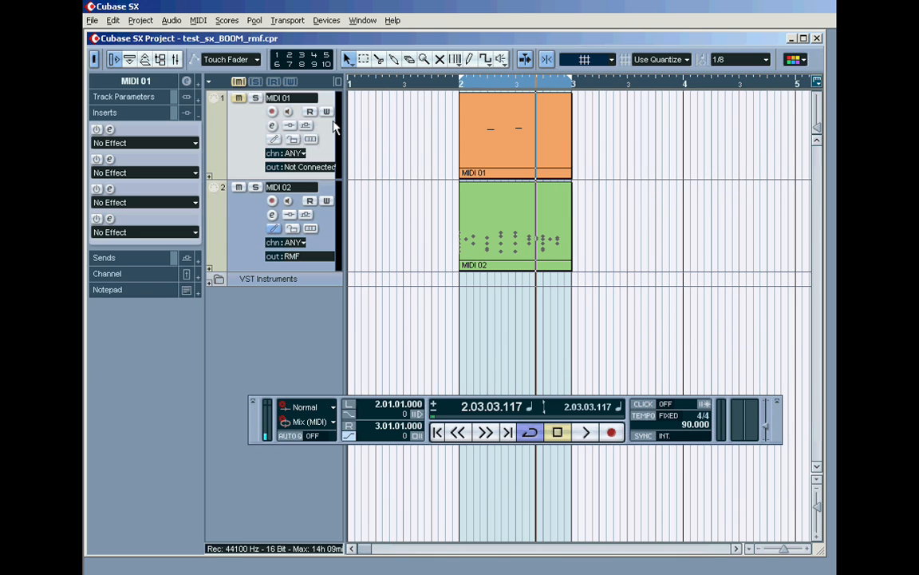
- Erase all High Tom notes from the MIDI 02 drum part and close the Drum Editor
double_click(515, 229)
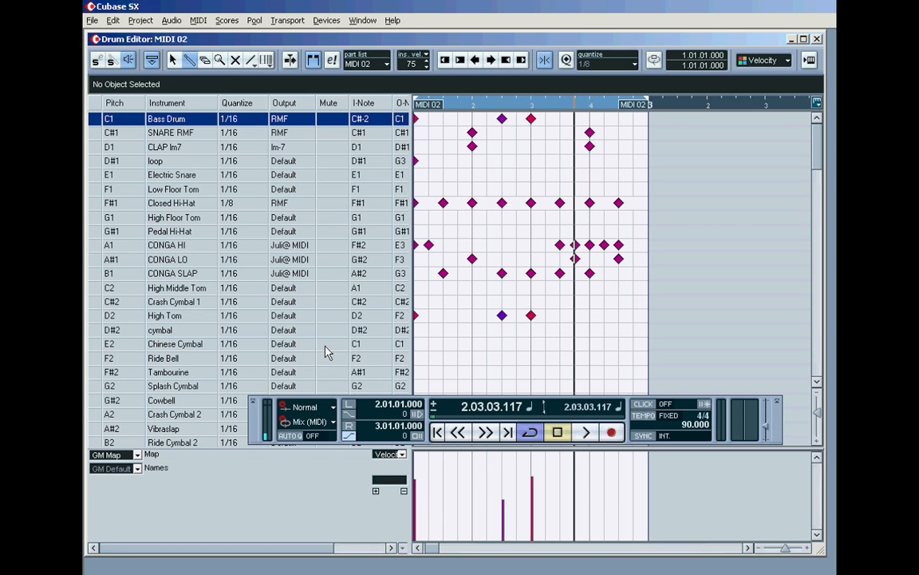
drag(340, 399, 340, 443)
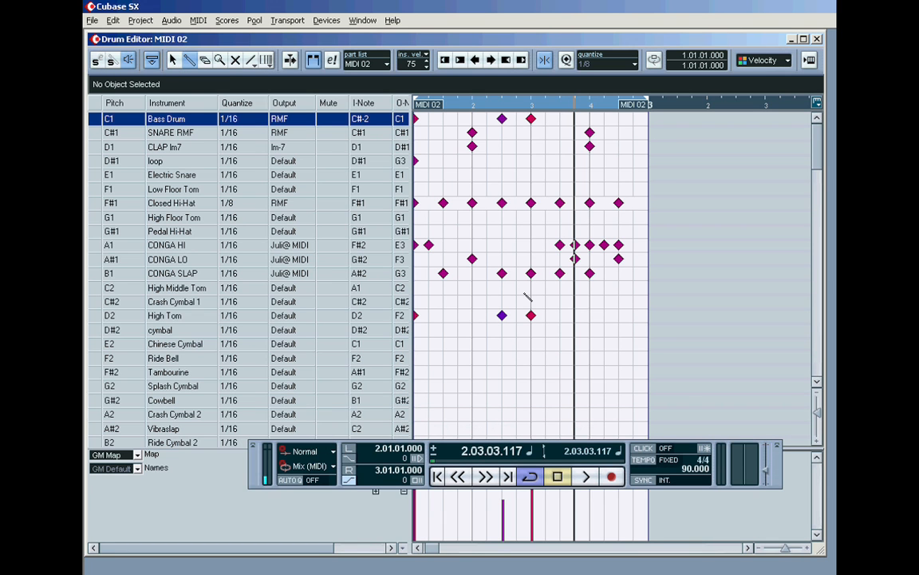
drag(532, 316, 460, 319)
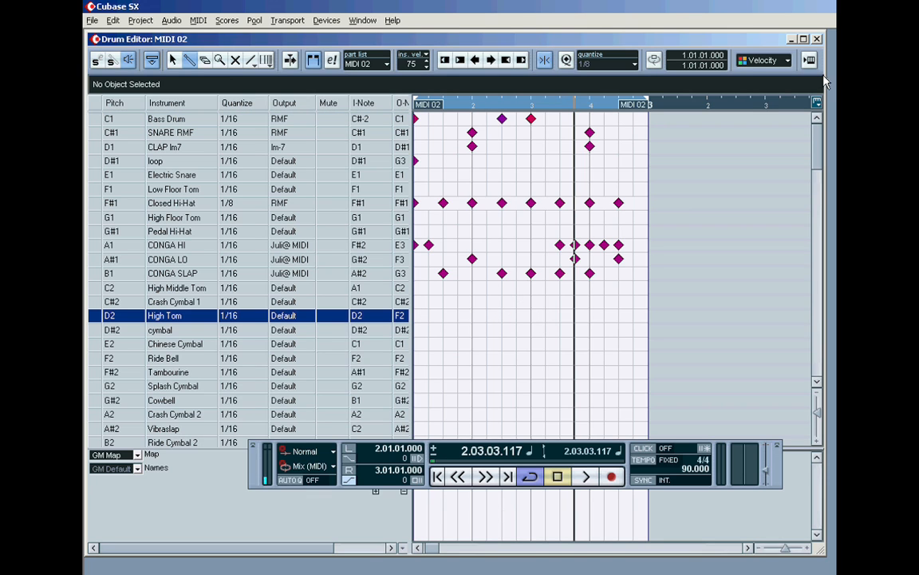
click(818, 39)
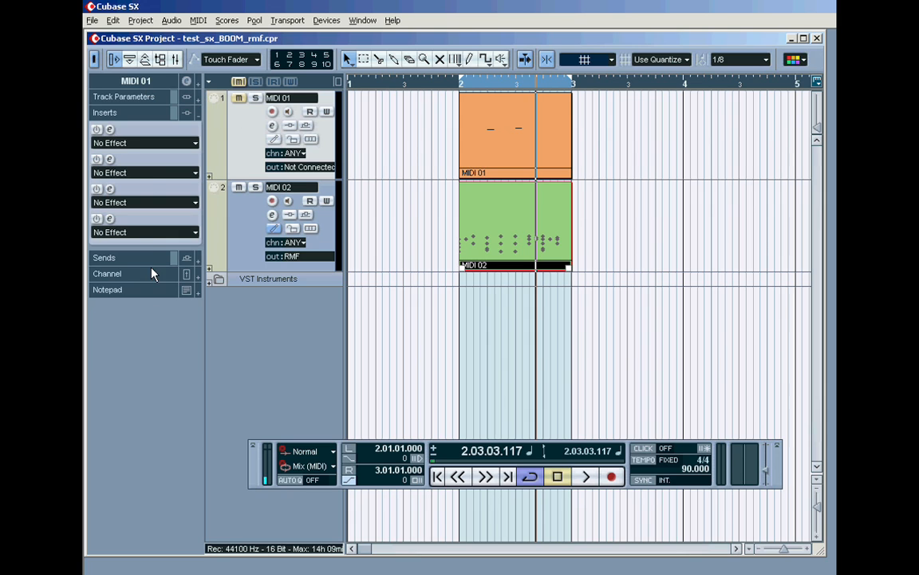
- Route the MIDI 01 track's output to the a1 synth and unmute the track
click(199, 84)
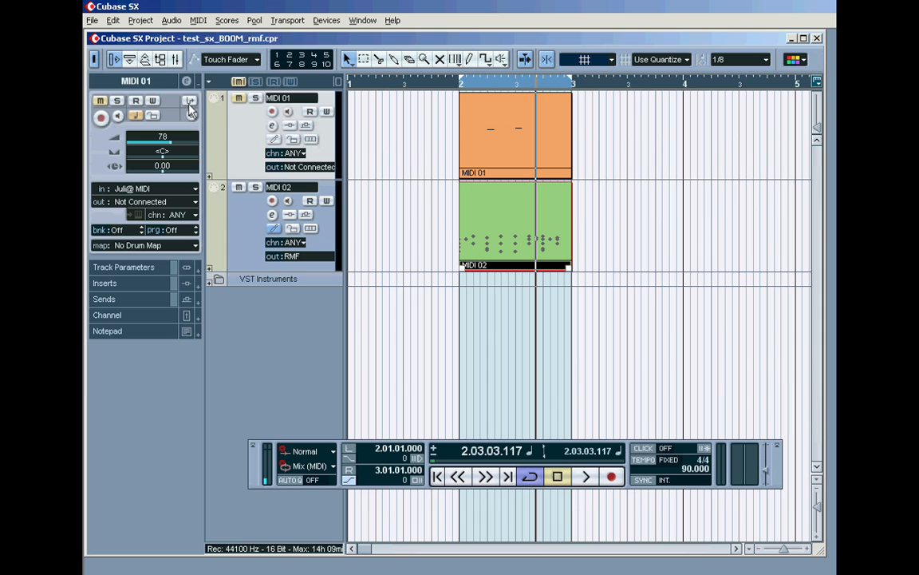
click(136, 204)
click(131, 241)
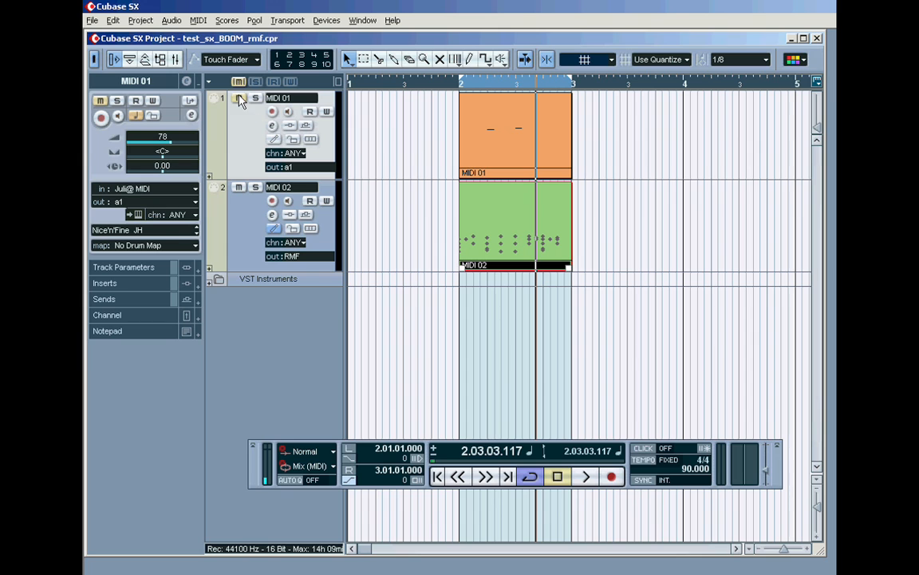
- Delete the G3 and A3 notes from the MIDI 01 part in the Key Editor
double_click(517, 135)
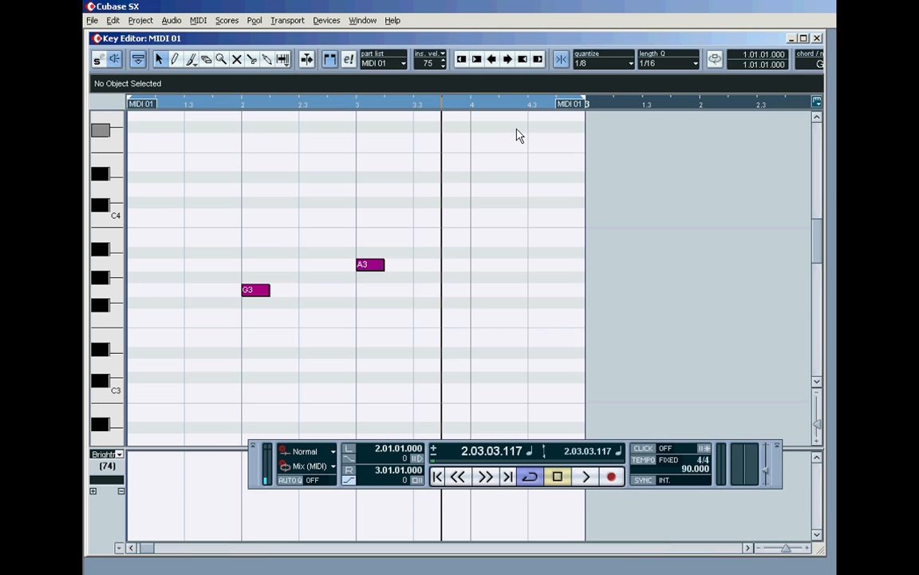
click(132, 548)
drag(359, 219, 544, 338)
key(Delete)
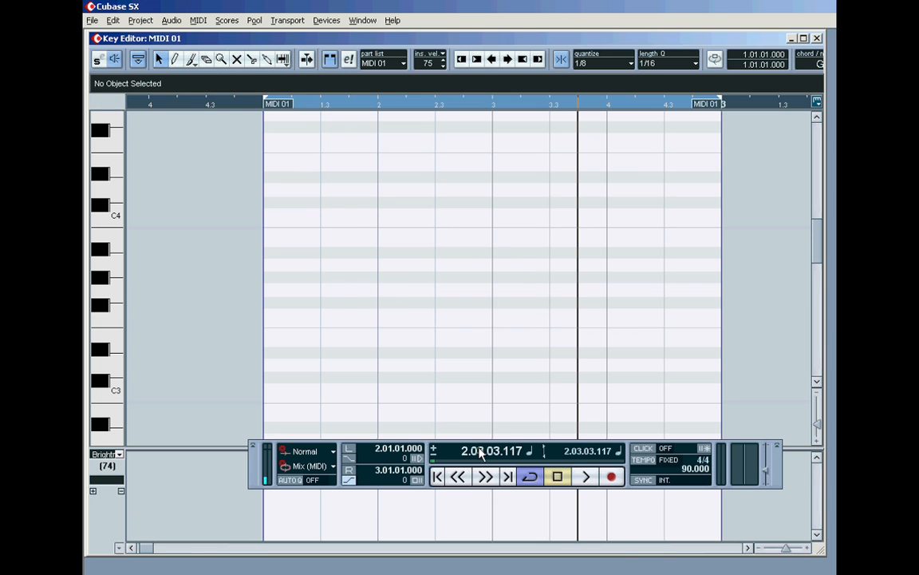
- Draw a C3 note with length 1/1 from the start of the MIDI 01 part and close the Key Editor
drag(428, 446, 417, 473)
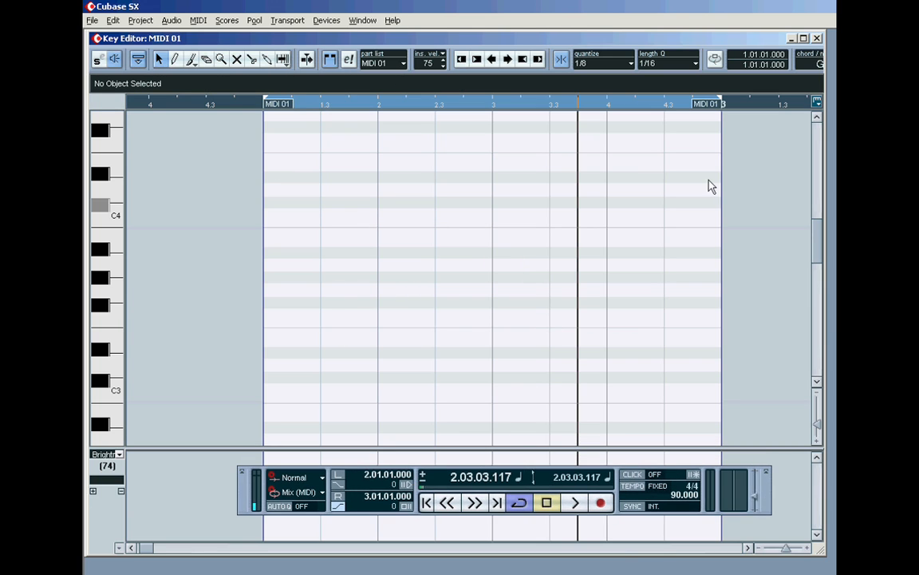
click(176, 60)
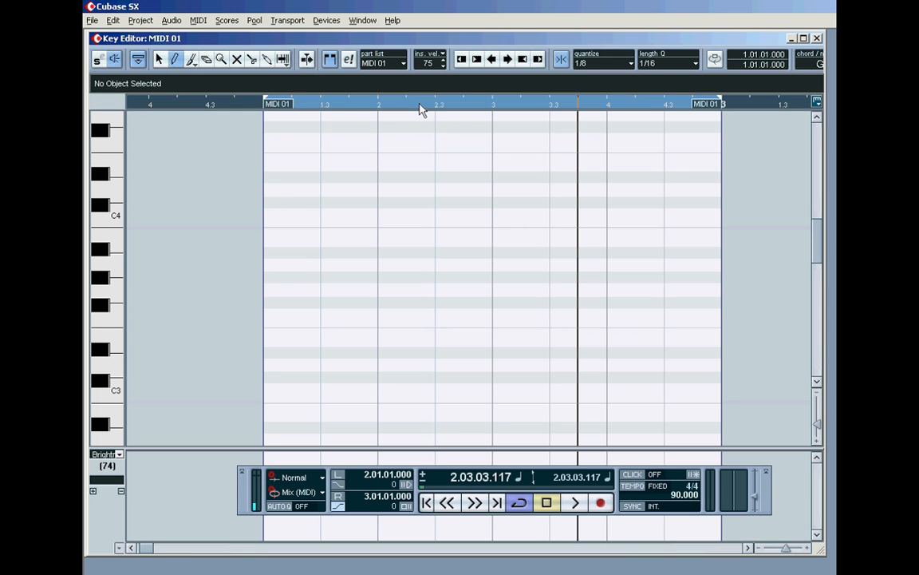
click(651, 63)
click(666, 92)
click(272, 388)
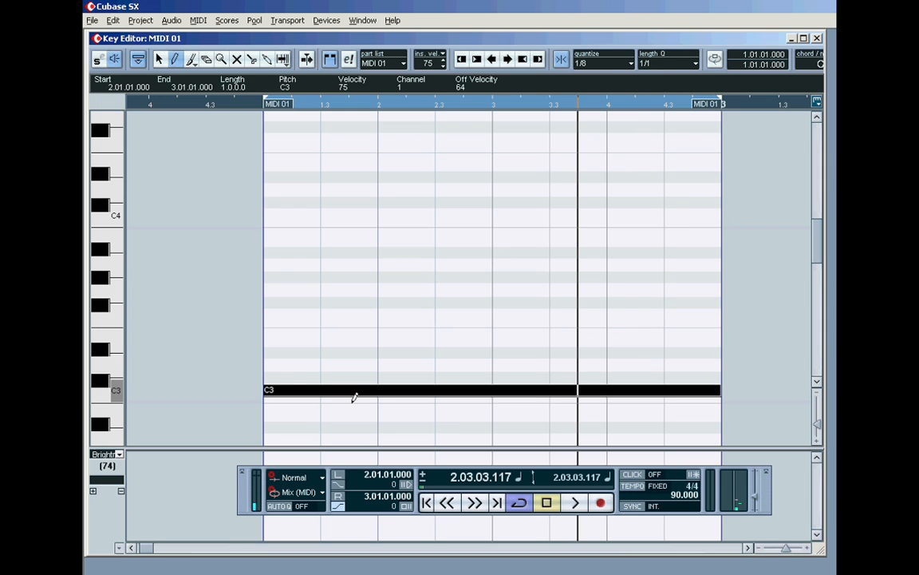
click(817, 38)
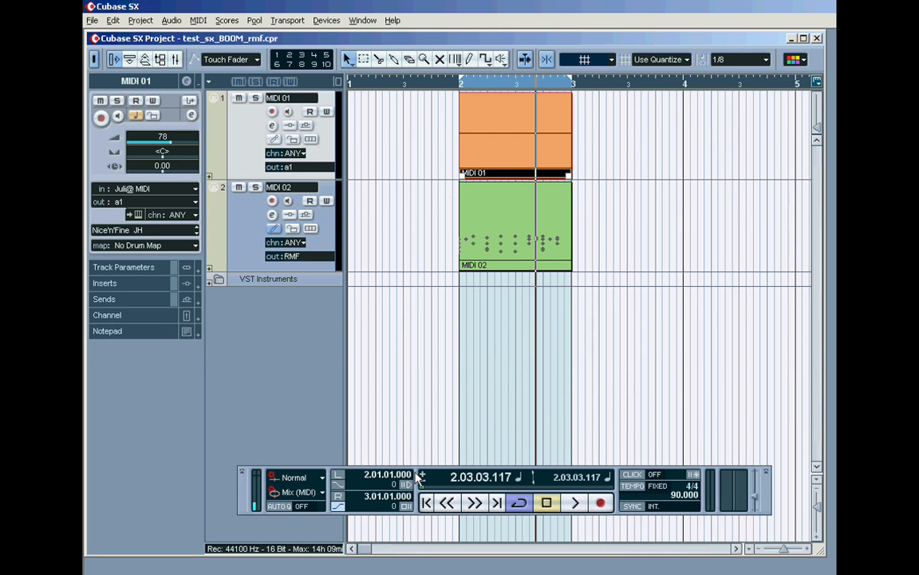
- Show the insert effect slots of the MIDI 01 track and move the transport panel higher in the project window
drag(416, 472, 426, 448)
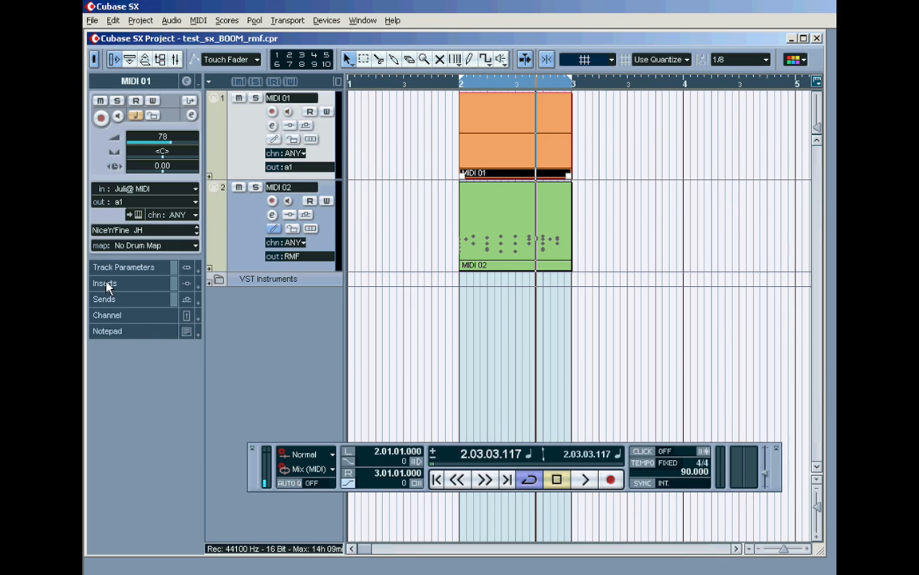
click(198, 285)
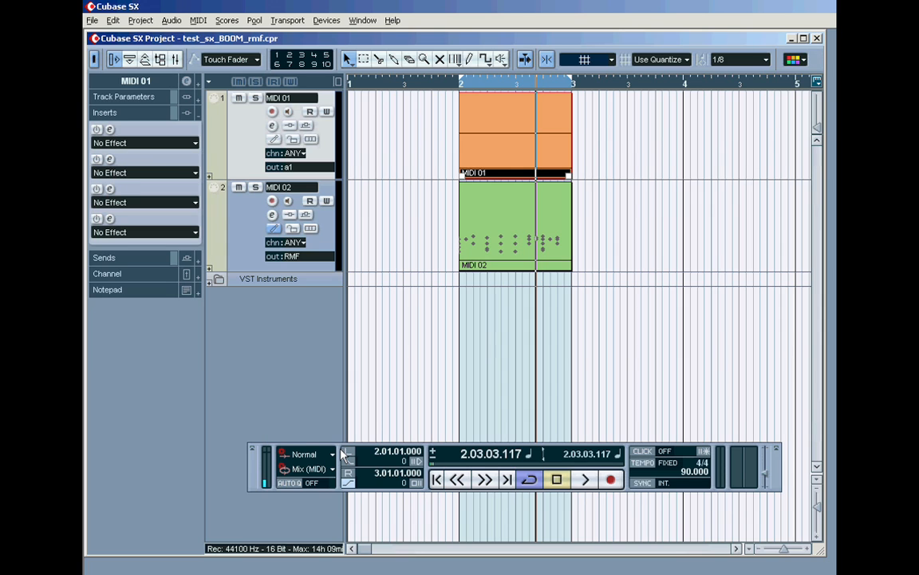
drag(344, 454, 341, 422)
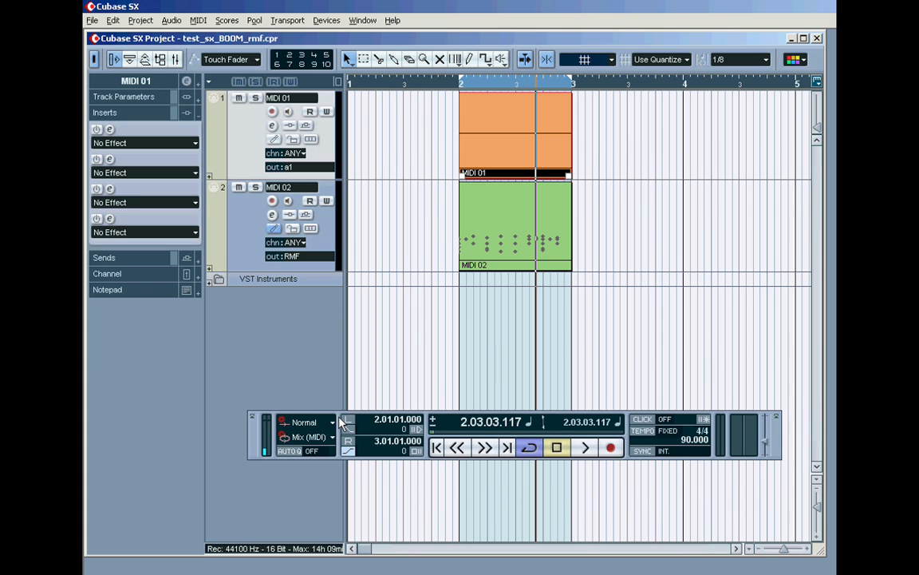
drag(340, 416, 346, 421)
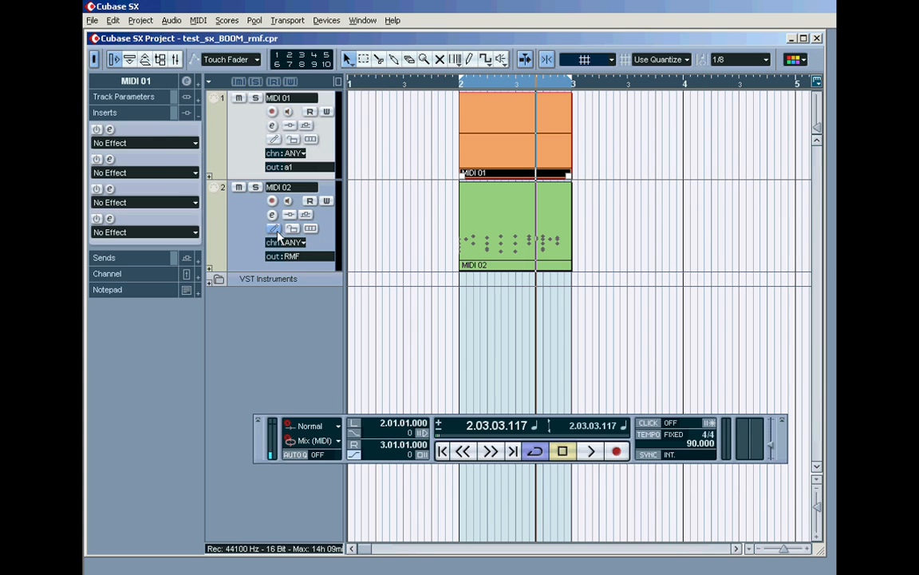
click(253, 221)
click(240, 156)
click(244, 229)
click(239, 154)
click(252, 203)
click(249, 161)
- Load Arpache 5 into the first insert slot of the MIDI 01 track and arrange its window above the transport panel
click(134, 147)
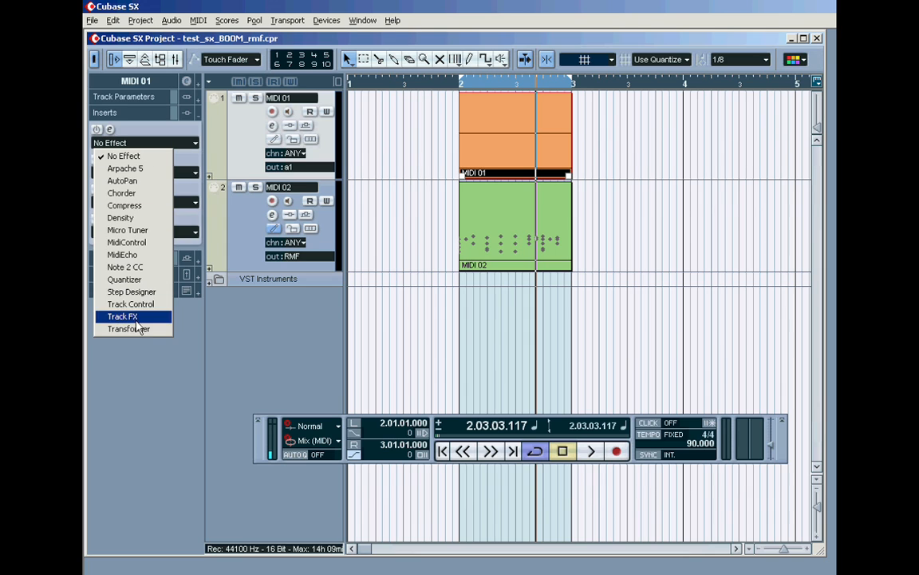
click(124, 168)
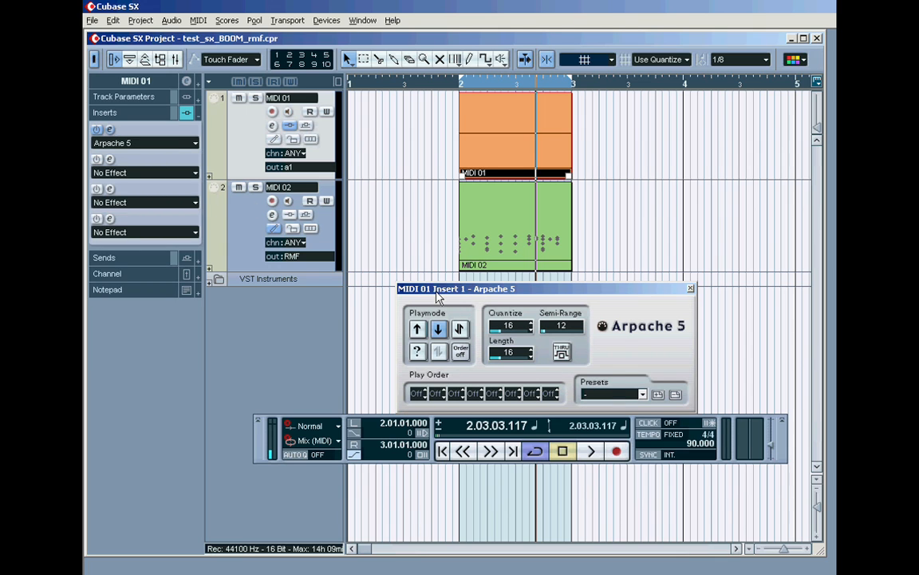
drag(435, 291, 395, 294)
drag(341, 444, 336, 474)
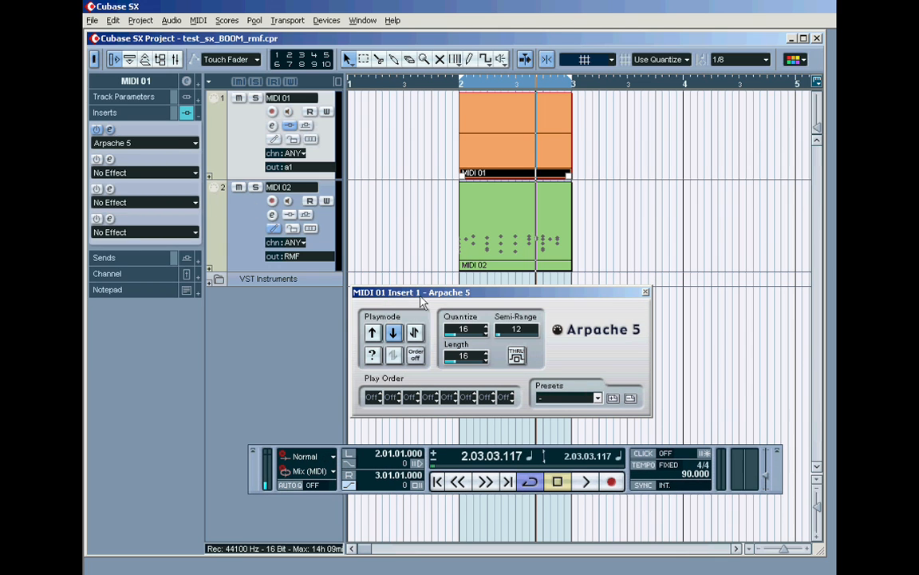
drag(422, 297, 380, 309)
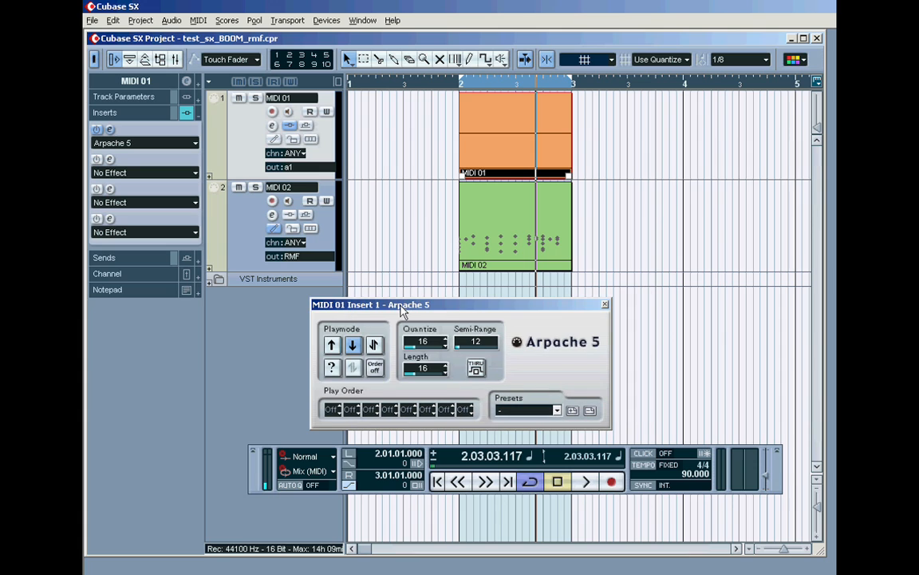
drag(451, 307, 510, 303)
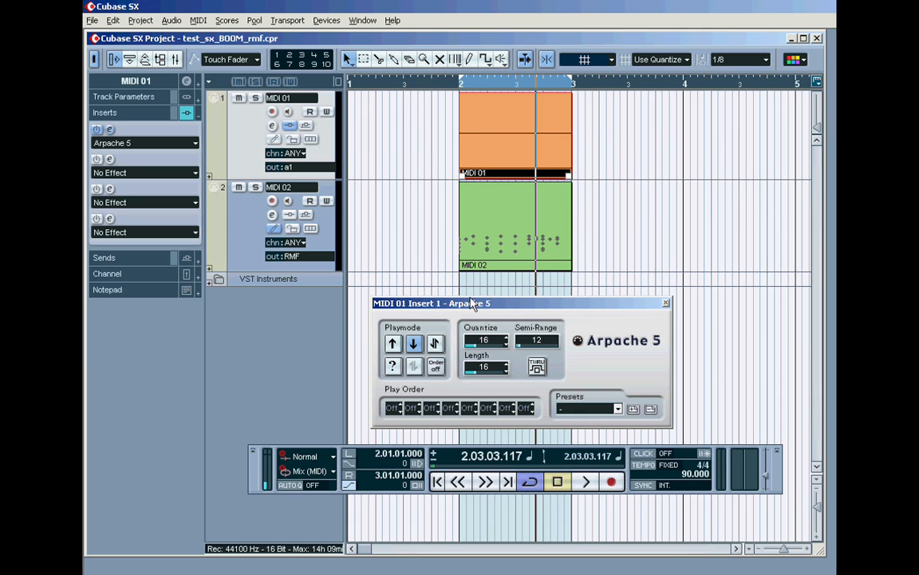
drag(470, 308, 489, 305)
right_click(634, 322)
click(639, 322)
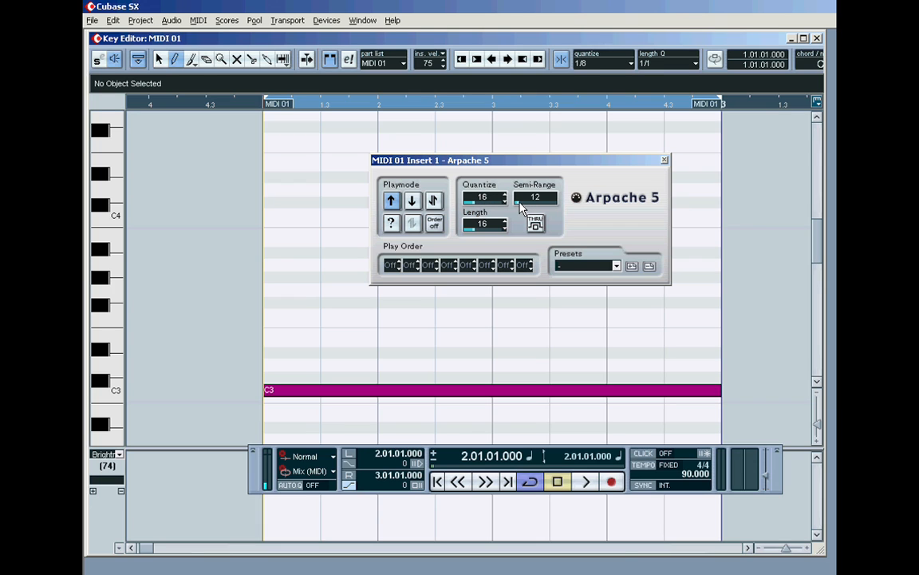
- Set the Arpache 5 Semi-Range to 6 and audition the loop, stopping playback when done
drag(521, 208, 583, 206)
click(585, 482)
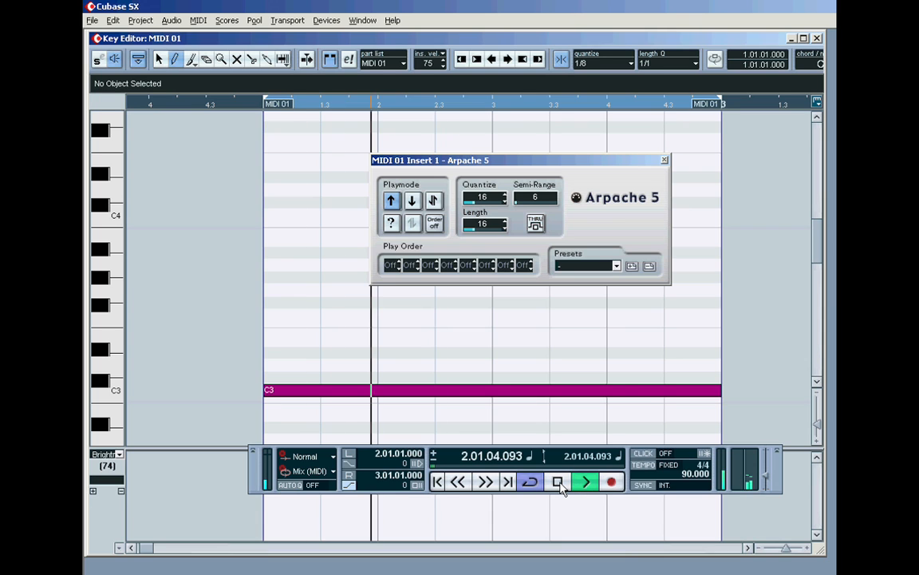
click(560, 484)
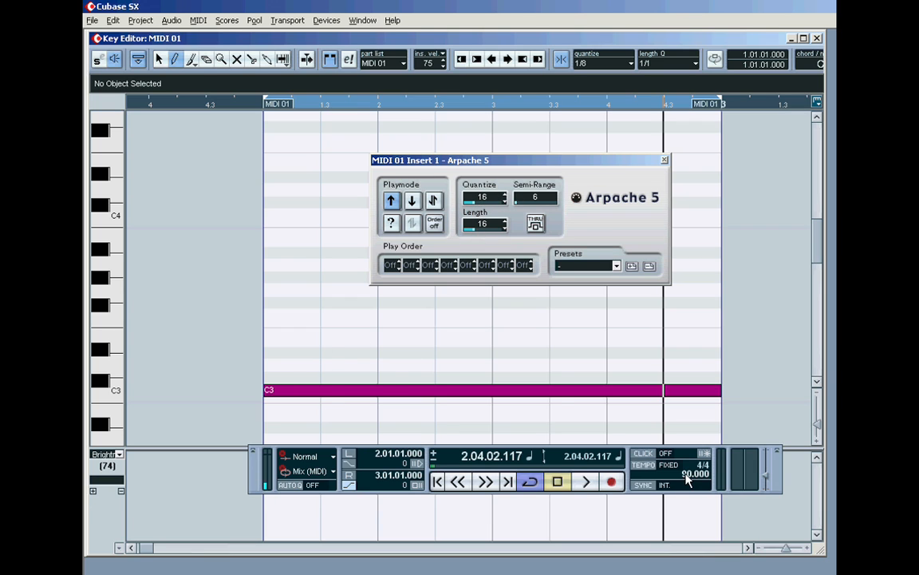
- Set the Arpache 5 Length to 32 and return the playback position to the left locator
click(504, 227)
click(354, 455)
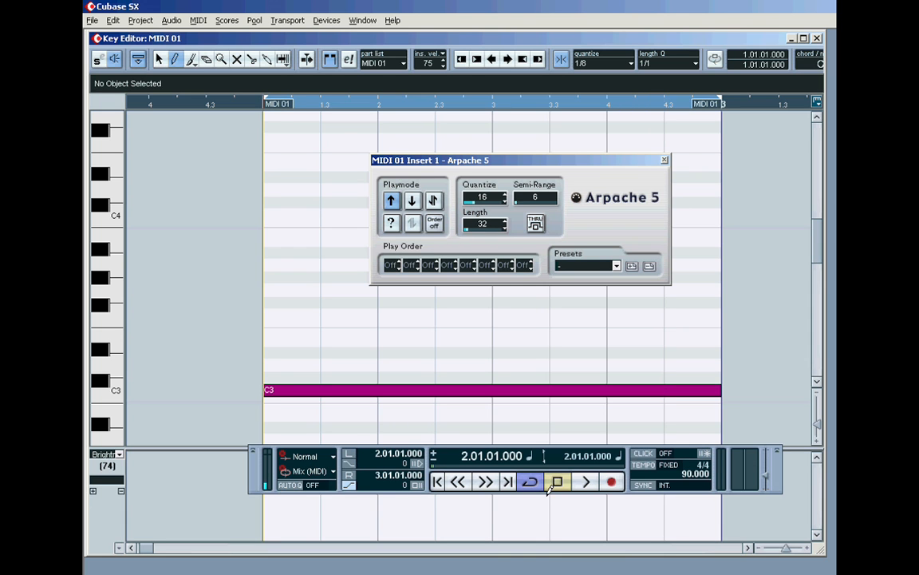